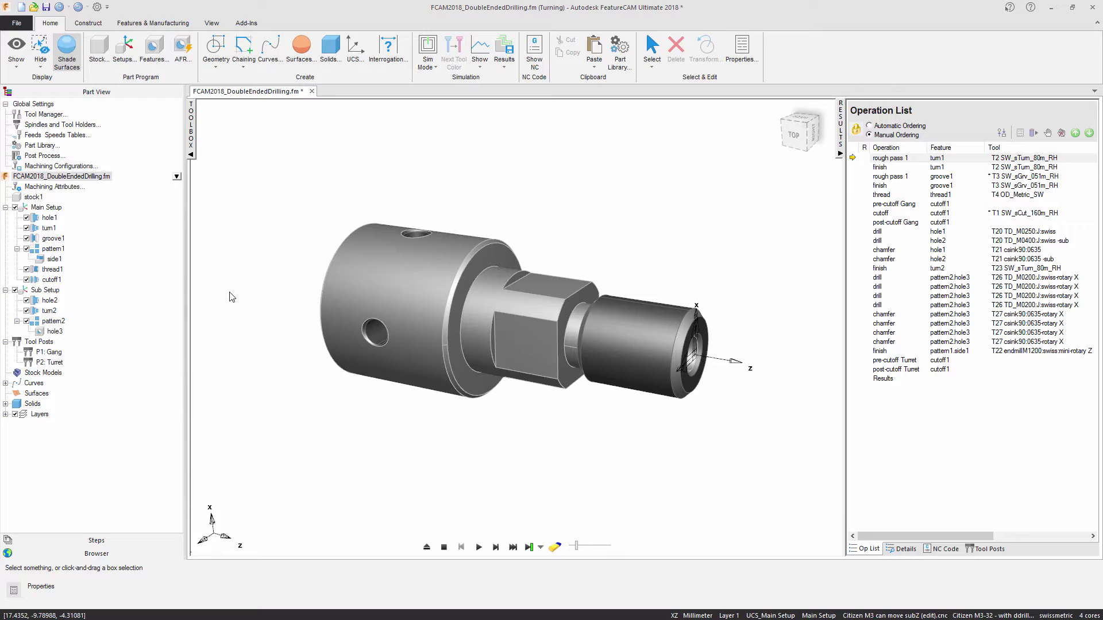
- Map the TD_M0400:J:swiss -sub drill to sub slot 3 of the toolblk_doubledrill block
click(158, 26)
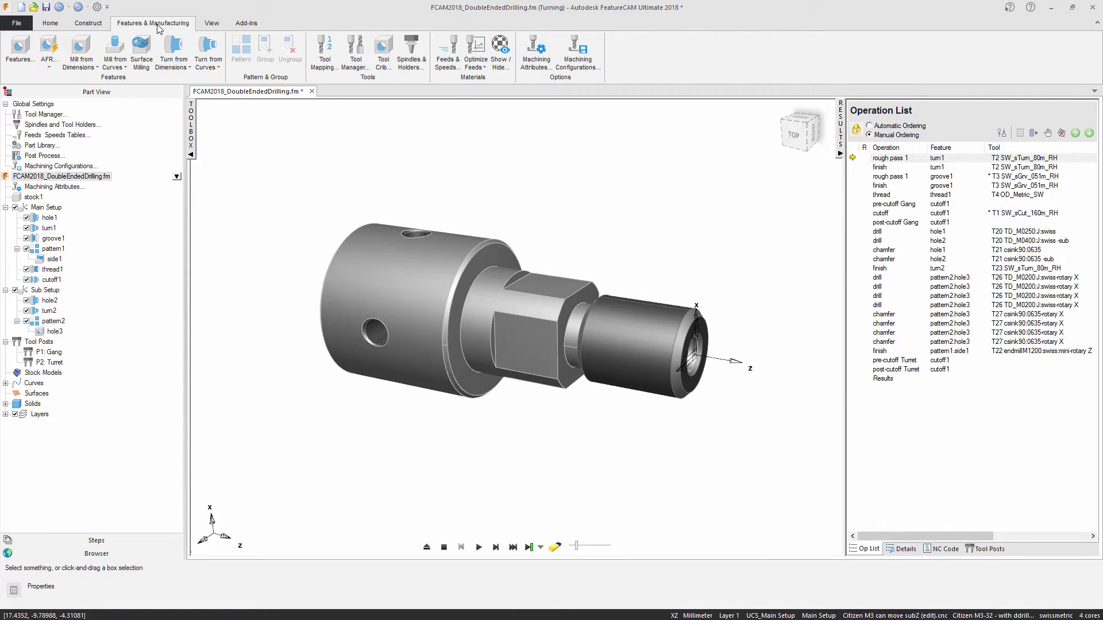
click(324, 62)
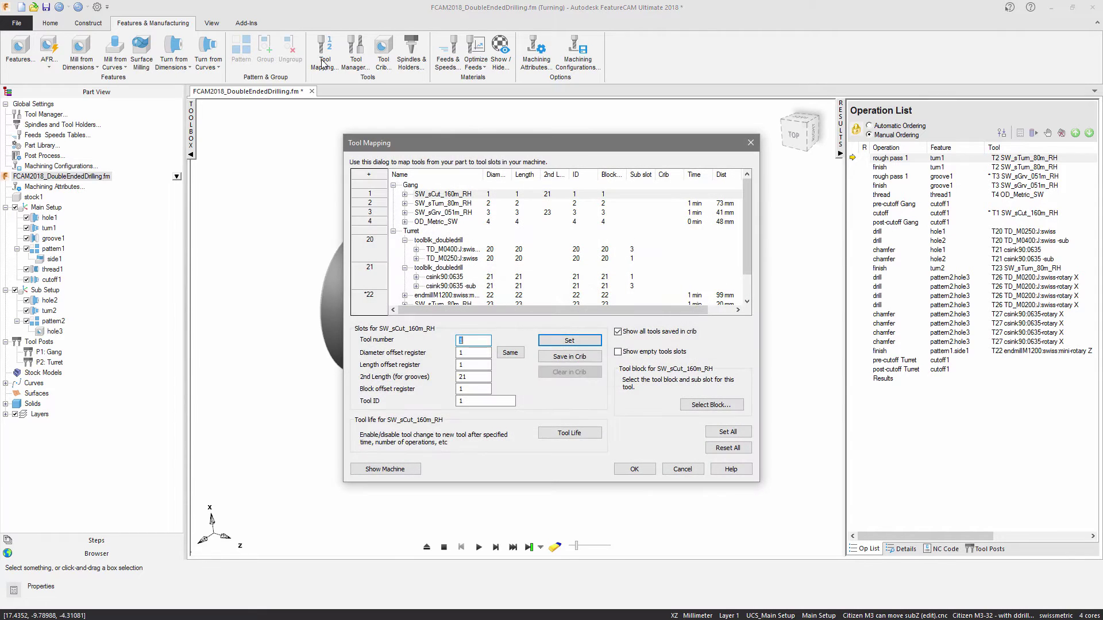
click(450, 252)
click(712, 406)
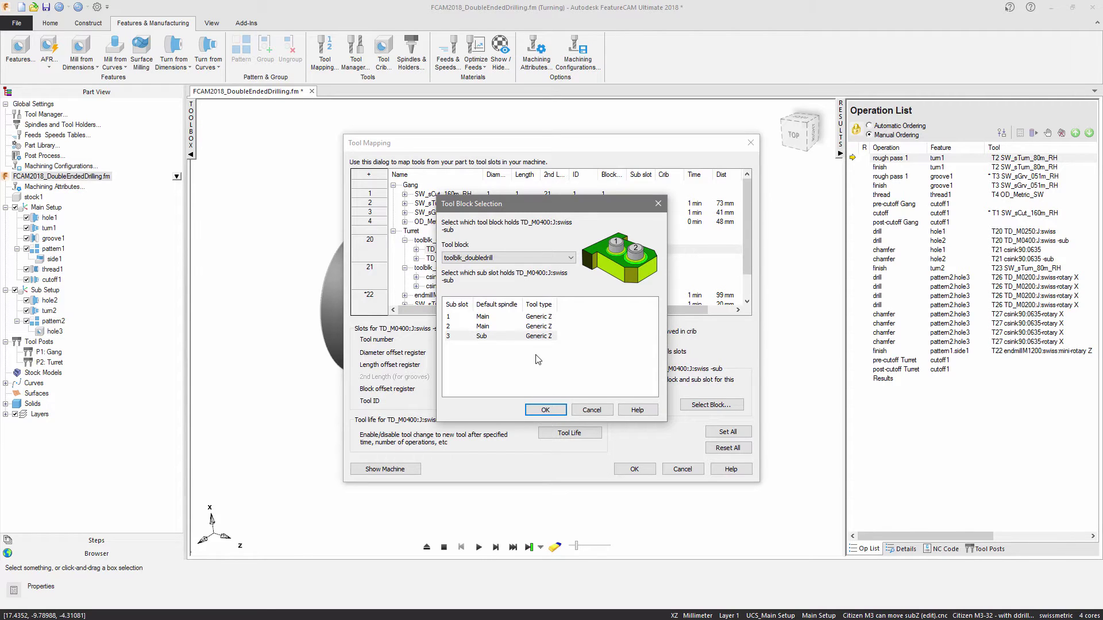
click(545, 410)
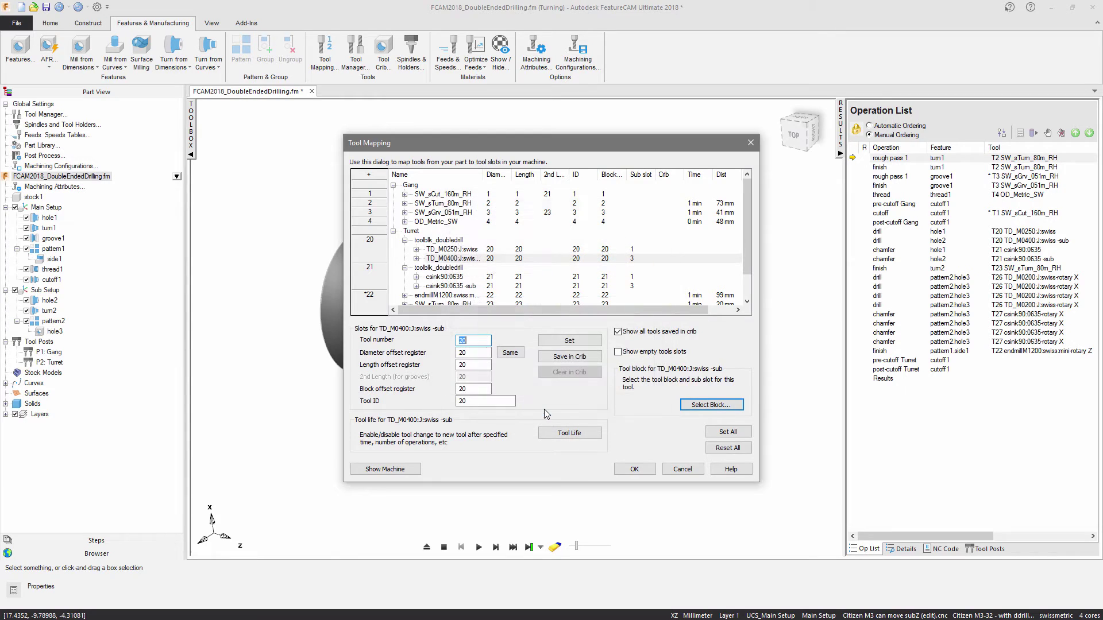
click(623, 469)
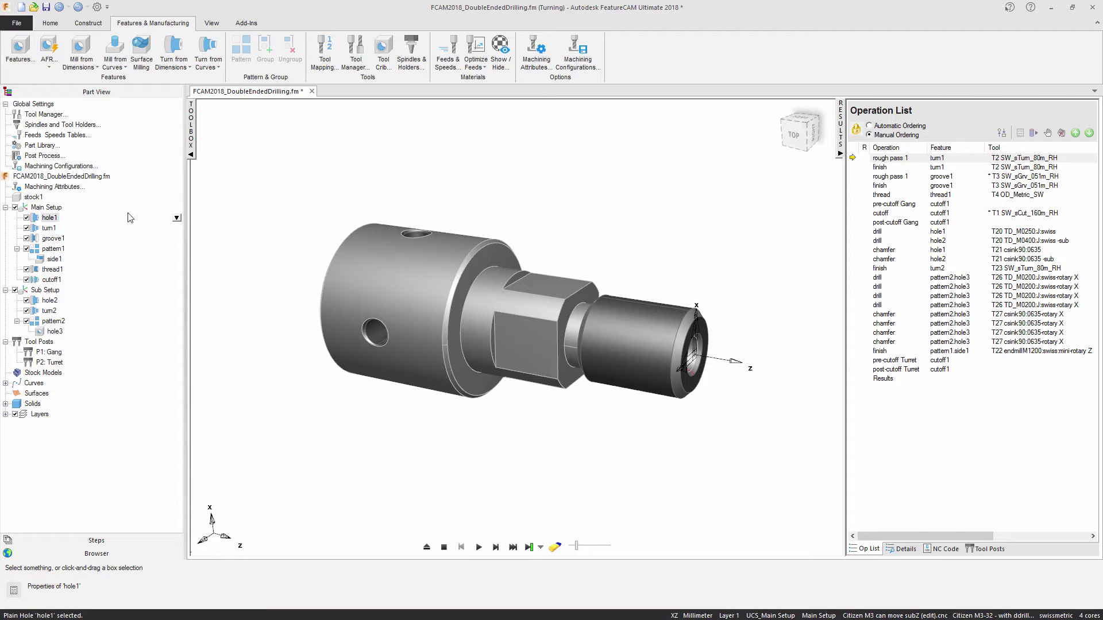
- Set hole1's drill operation to machine along Tool Z
click(50, 220)
double_click(51, 221)
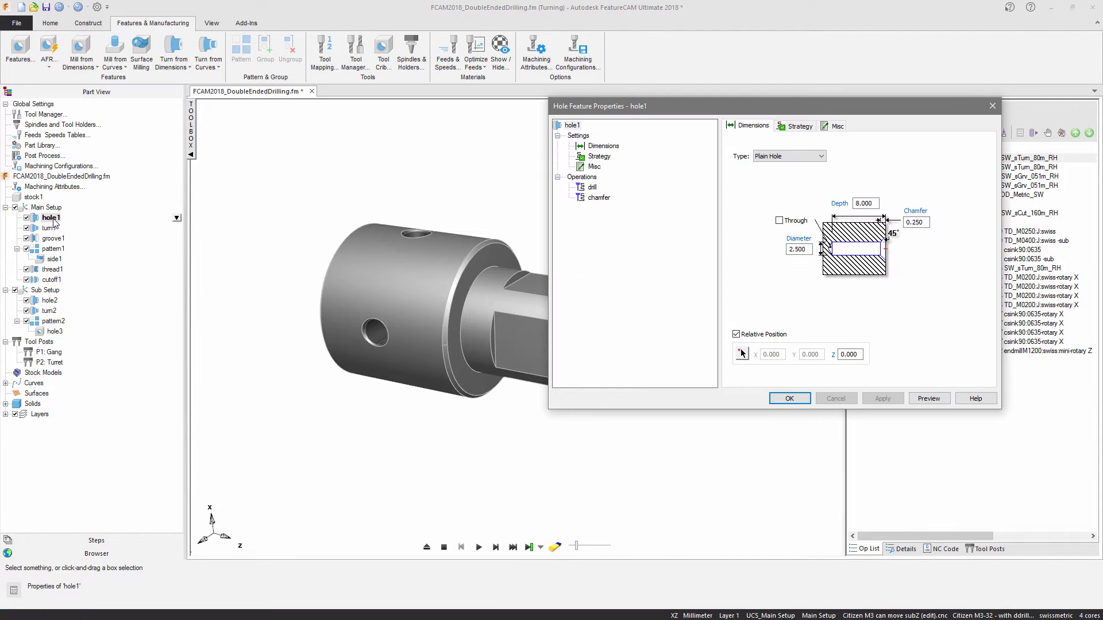
click(591, 187)
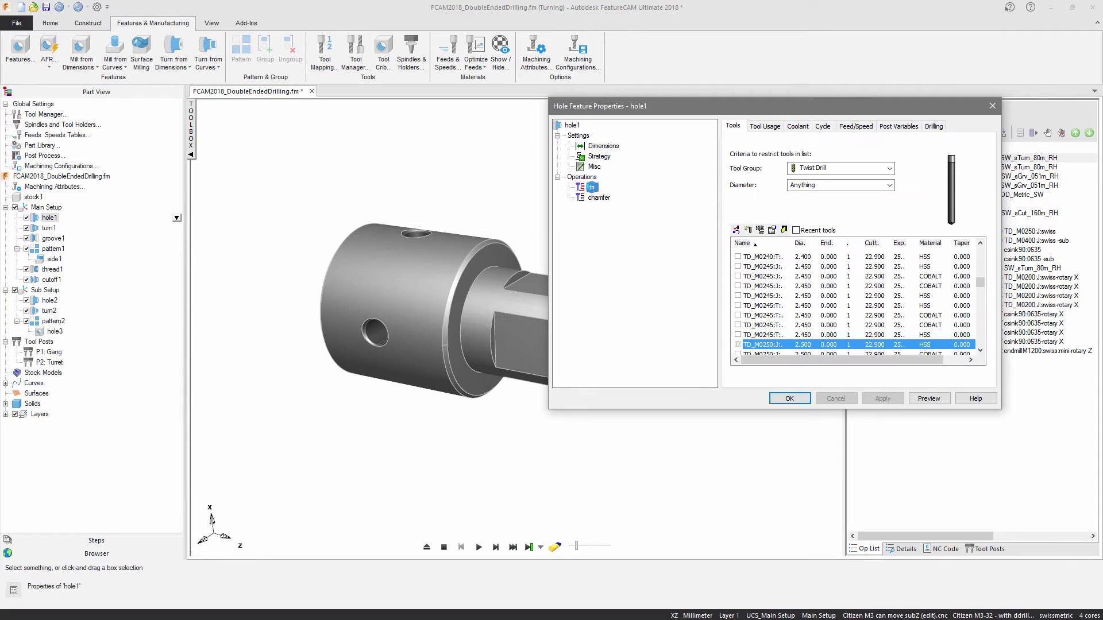
click(766, 128)
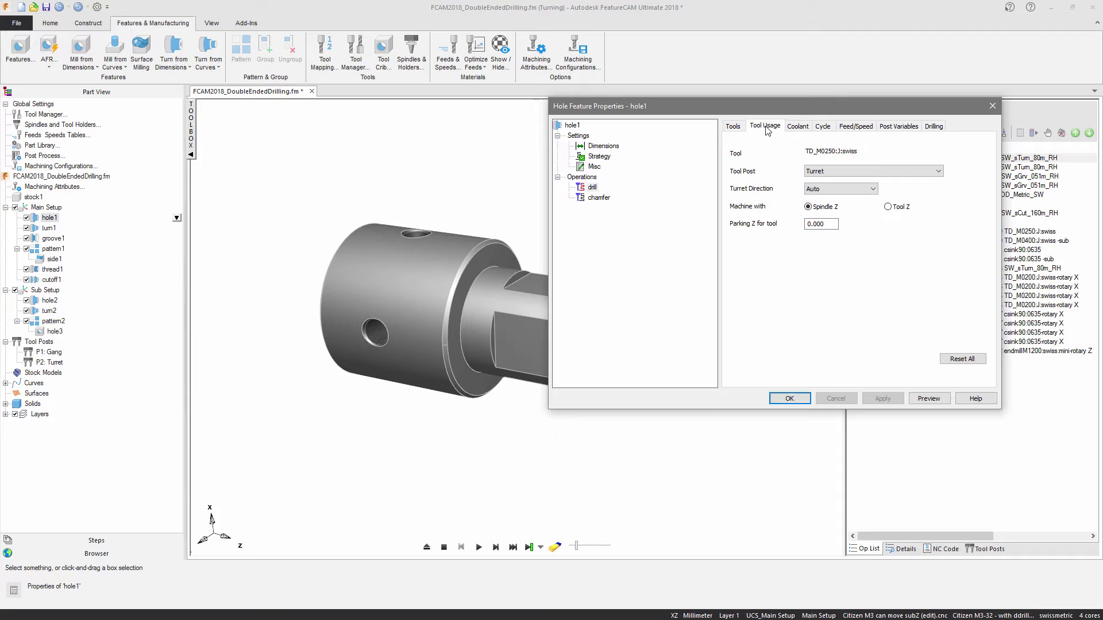
click(891, 208)
click(871, 398)
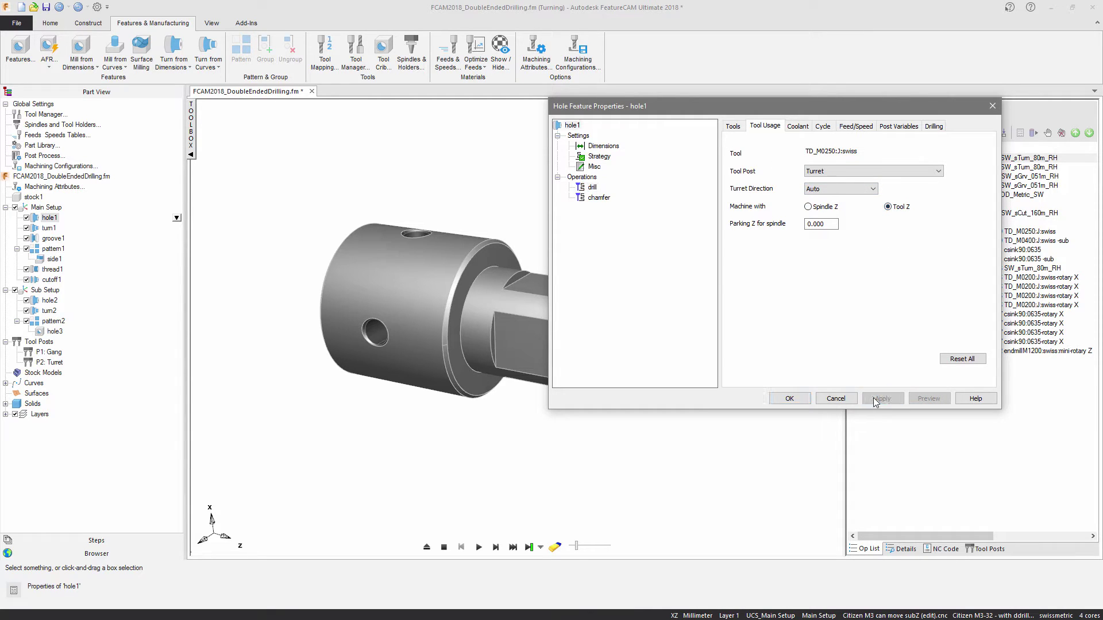
- Set hole1's chamfer operation to Tool Z as well and close its properties
click(597, 199)
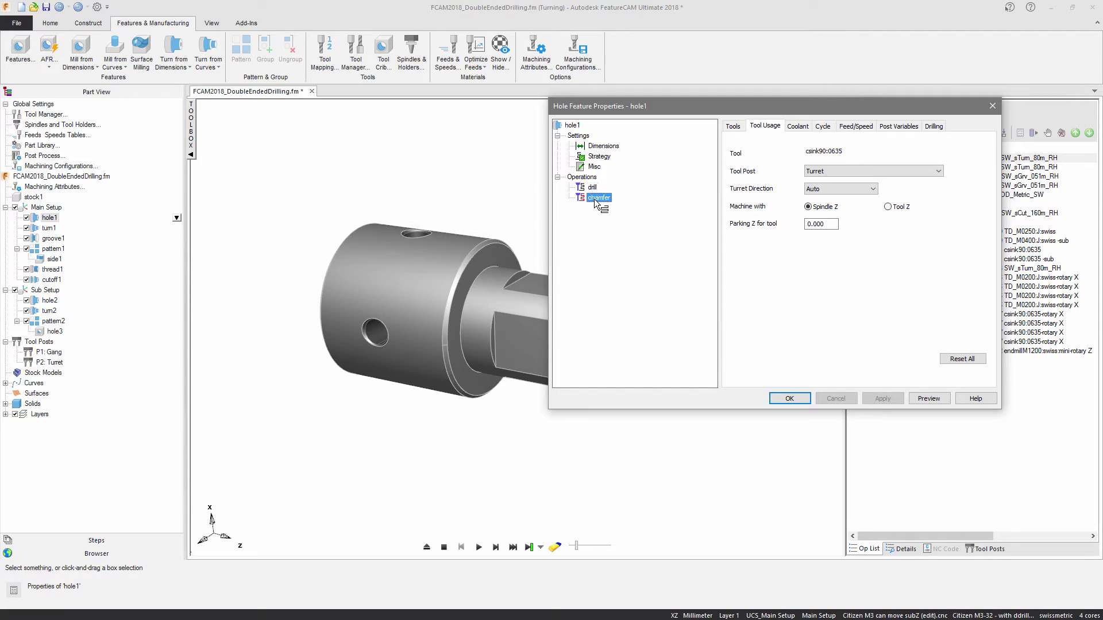
click(901, 207)
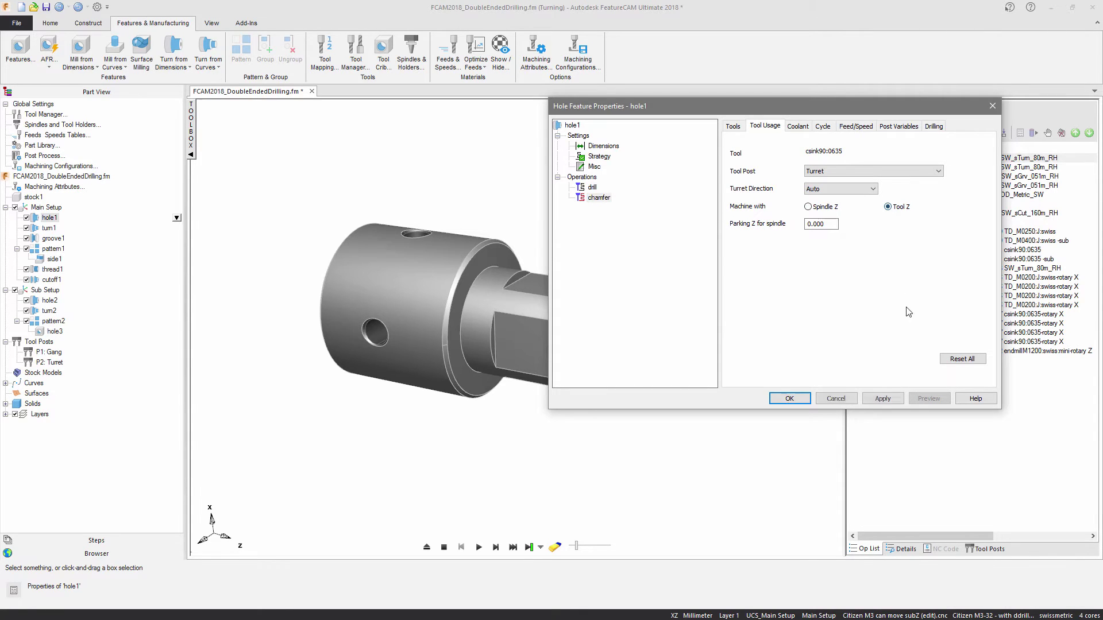
click(884, 398)
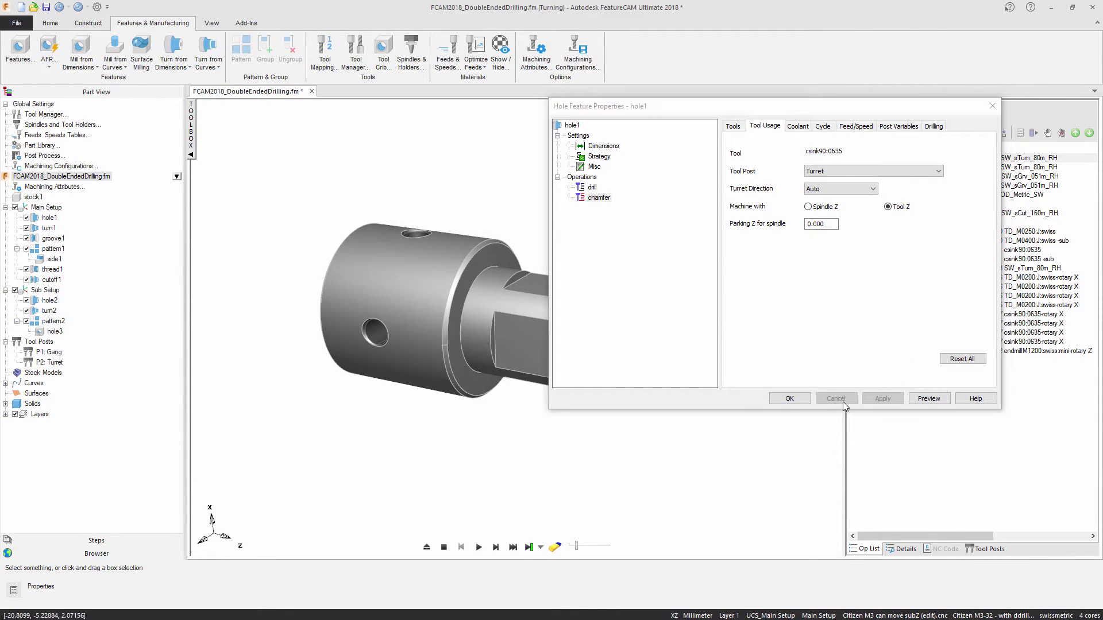
click(790, 399)
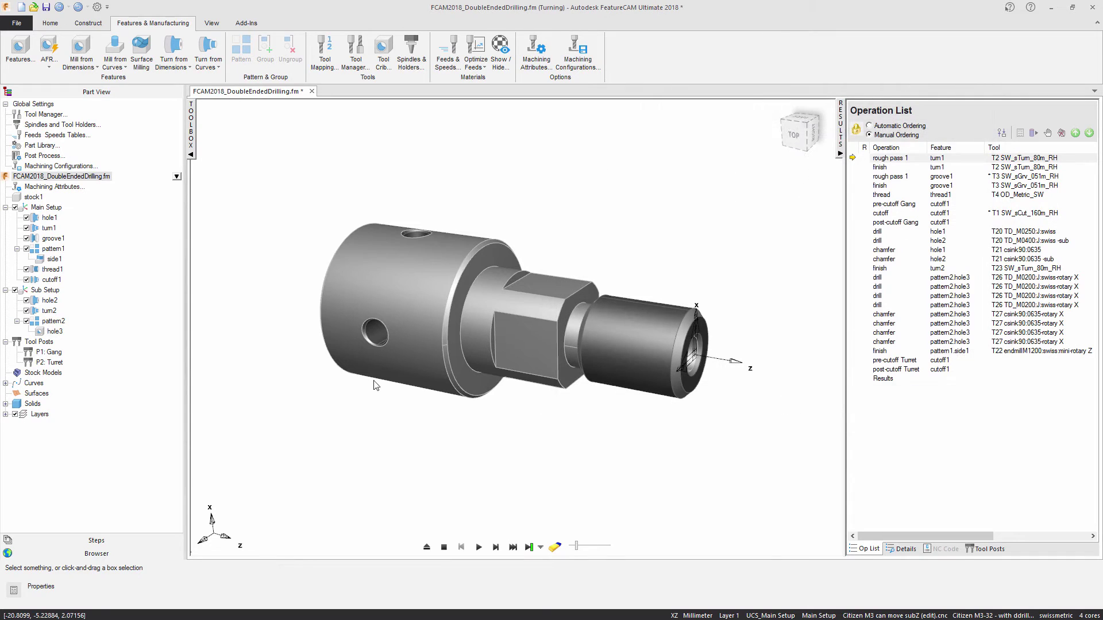
double_click(51, 301)
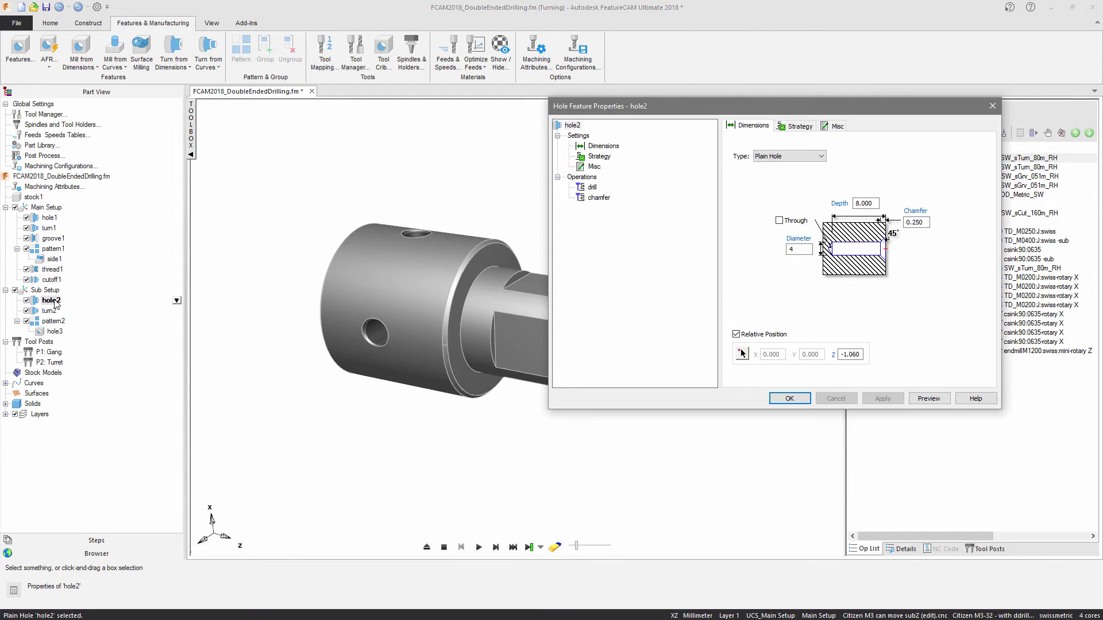
click(592, 187)
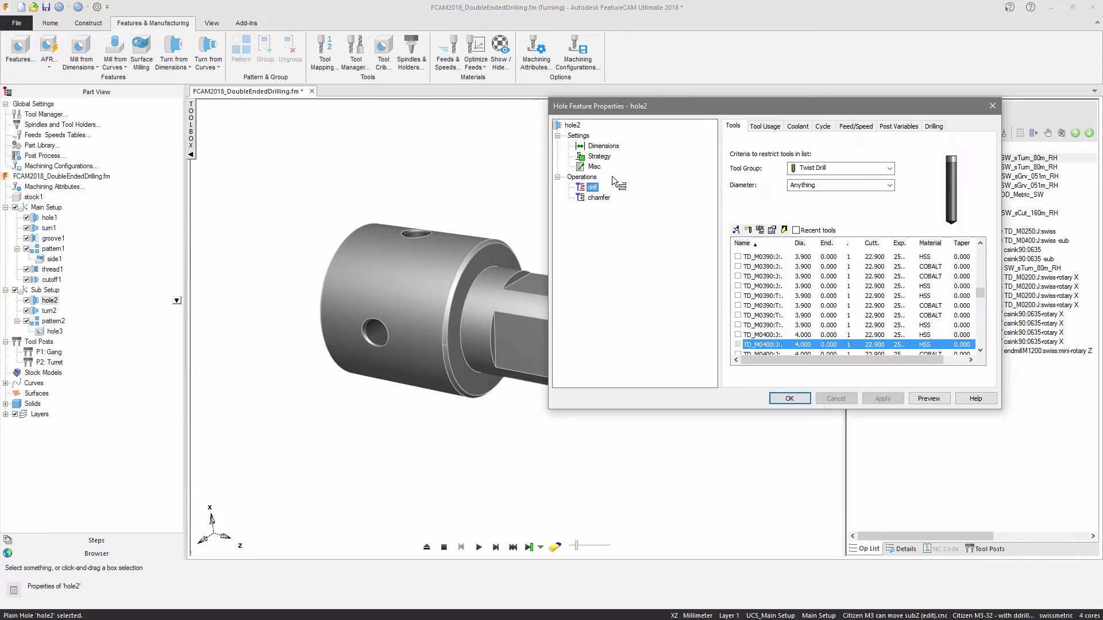
click(764, 127)
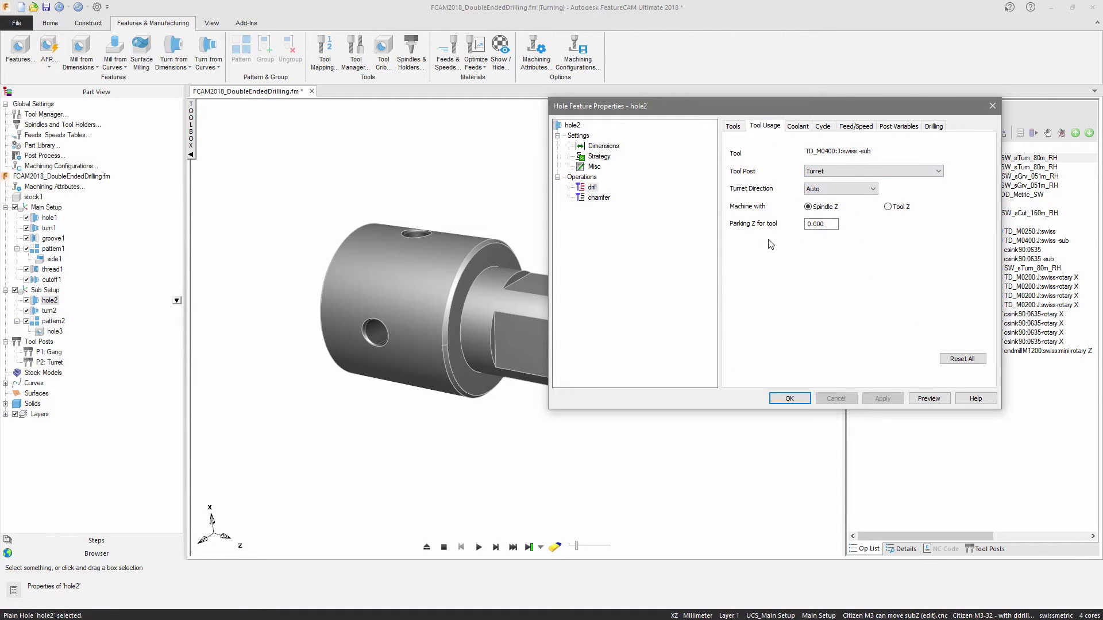
click(600, 198)
click(789, 400)
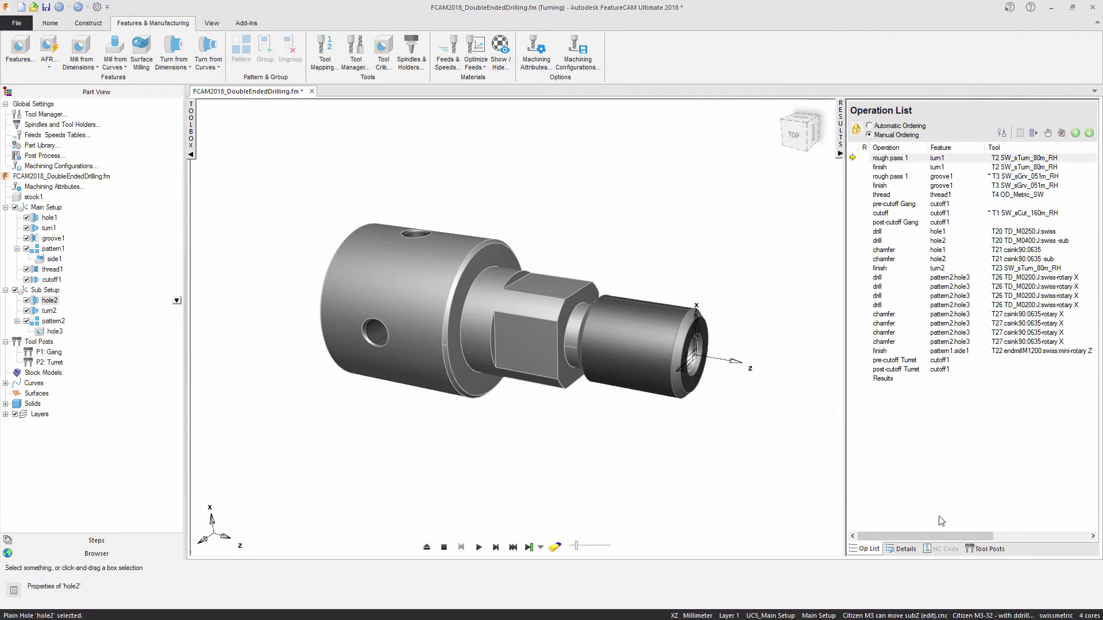
- On the Tool Posts view, mark the hole1 and hole2 T20 drills as superimposed
click(994, 551)
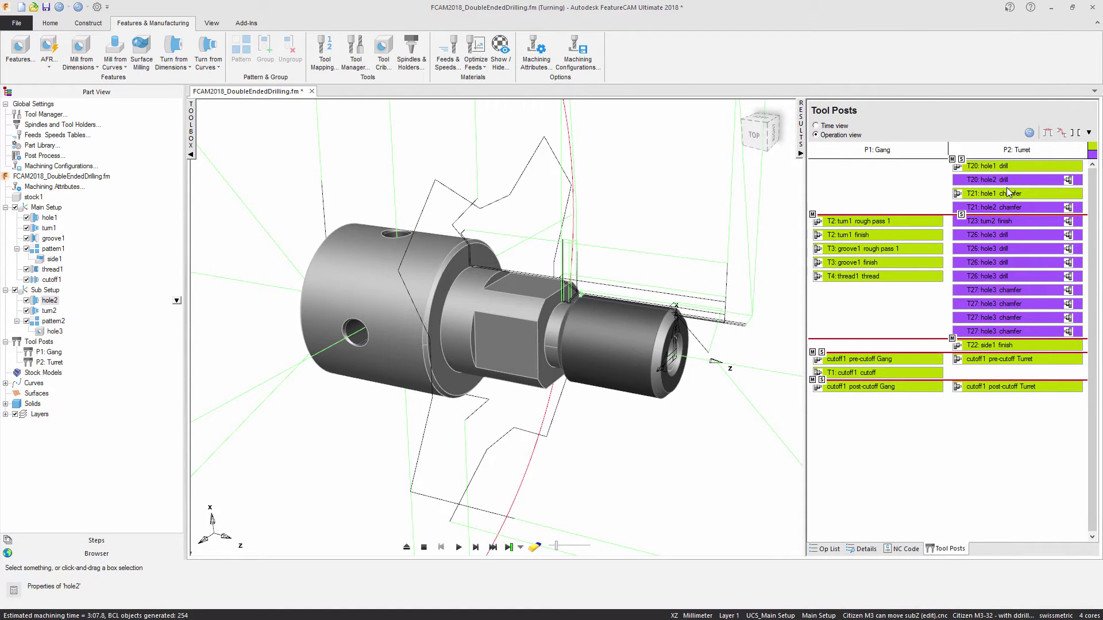
mouse_move(1008, 208)
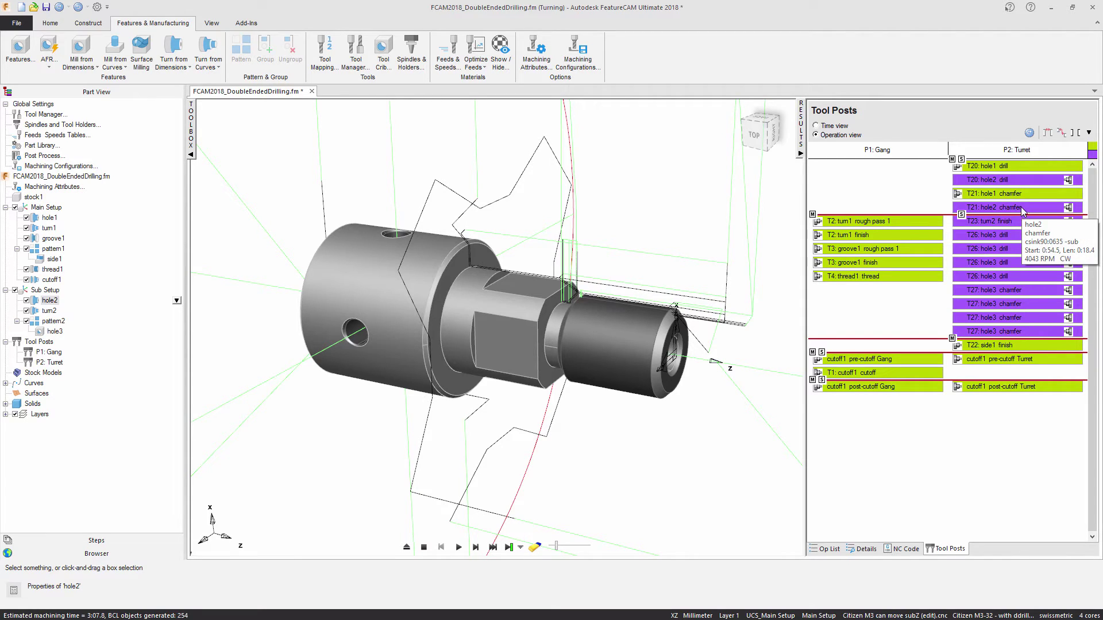
click(1012, 167)
click(1019, 180)
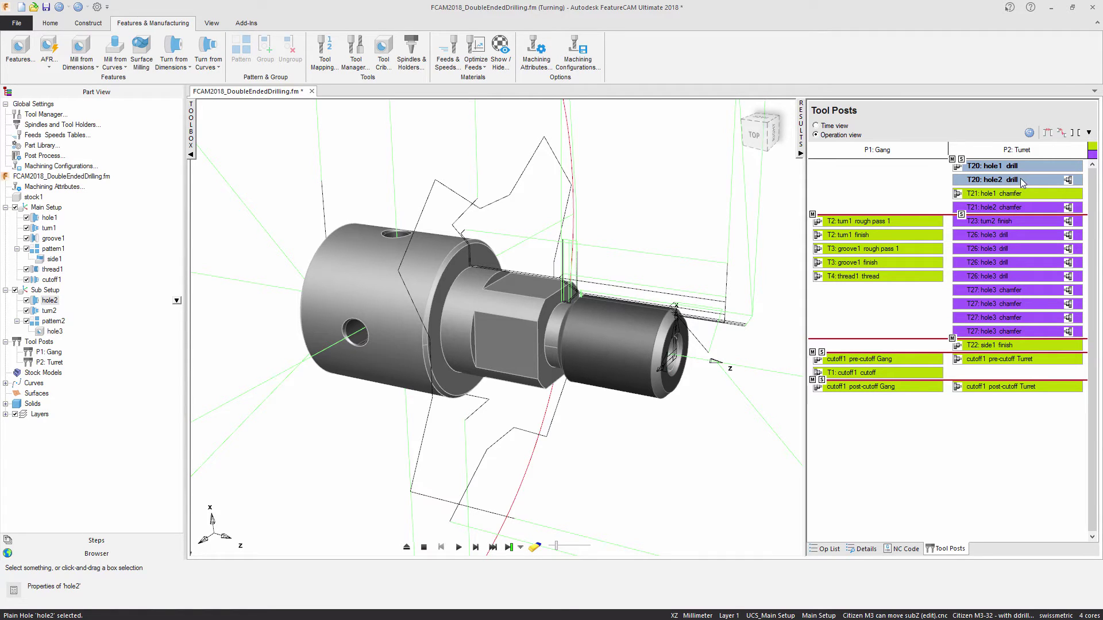
right_click(1021, 179)
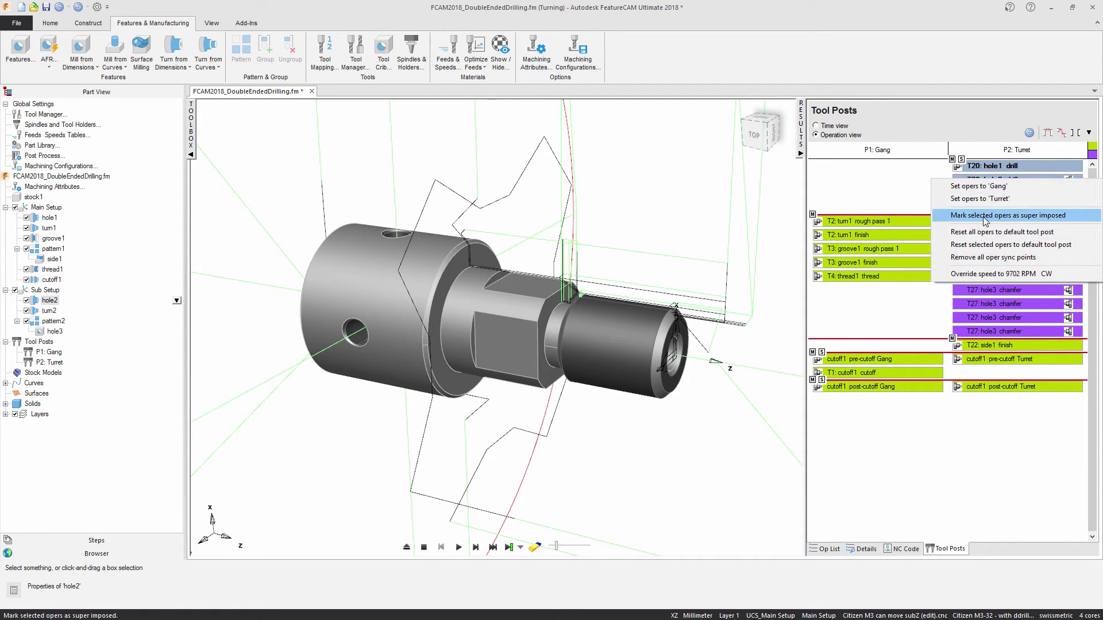
click(1048, 216)
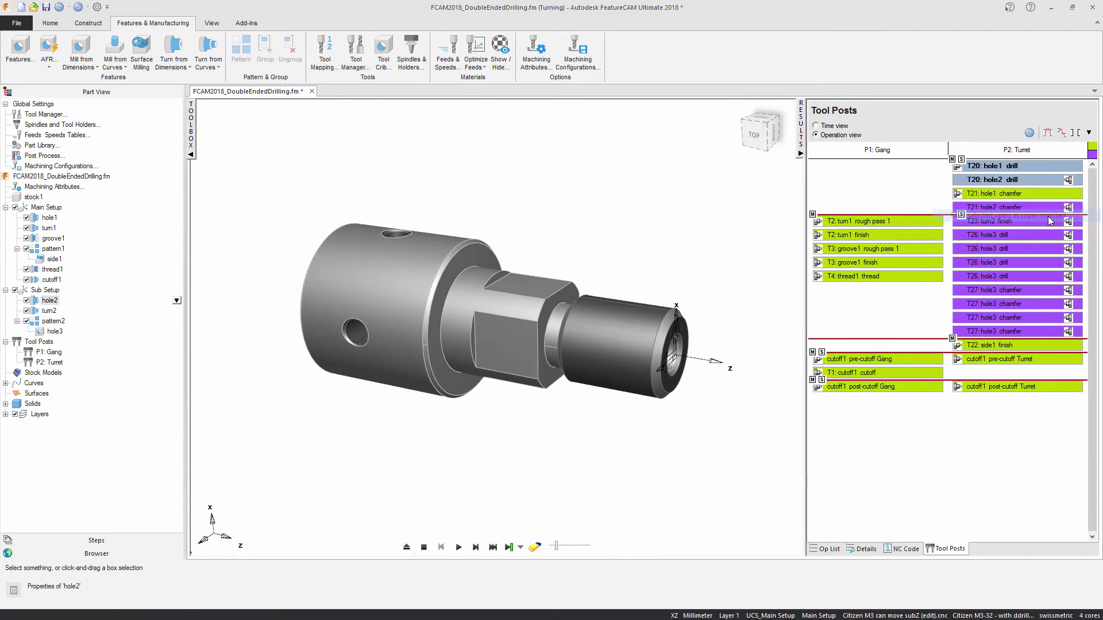
- Mark the hole1 and hole2 T21 chamfers as superimposed
click(1016, 202)
right_click(1020, 197)
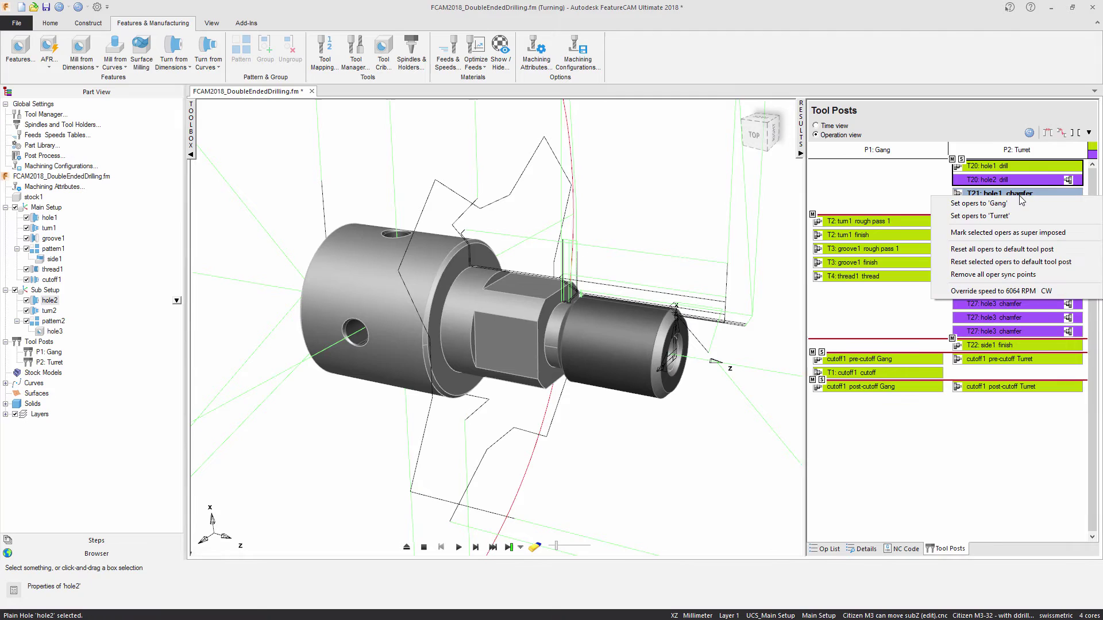
click(1021, 233)
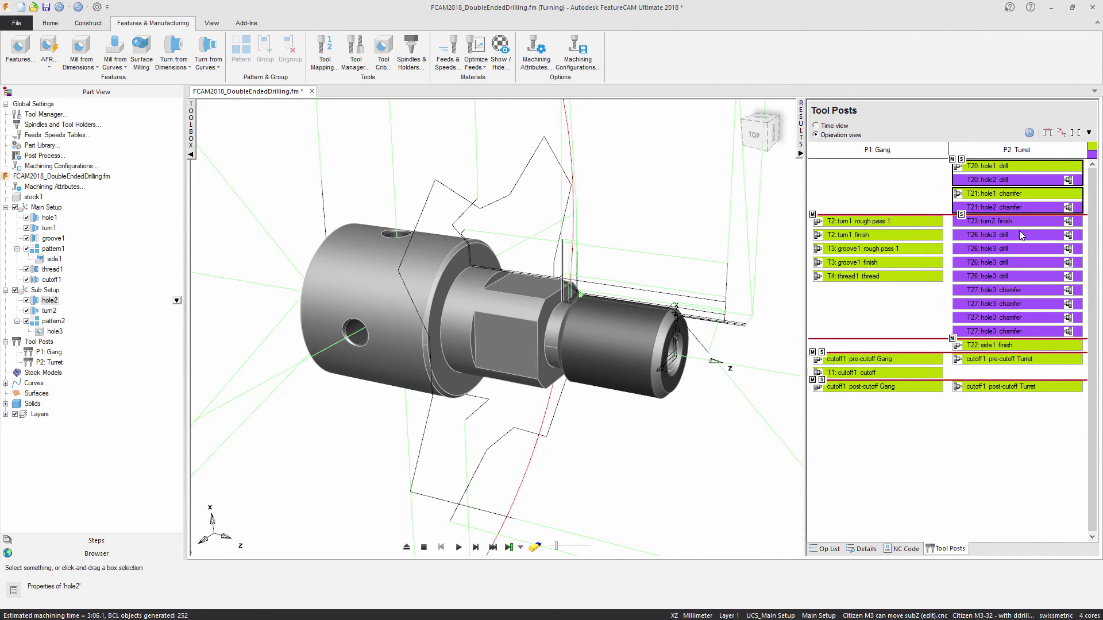
- Switch Sim Mode to Machine and start the machine simulation
click(50, 23)
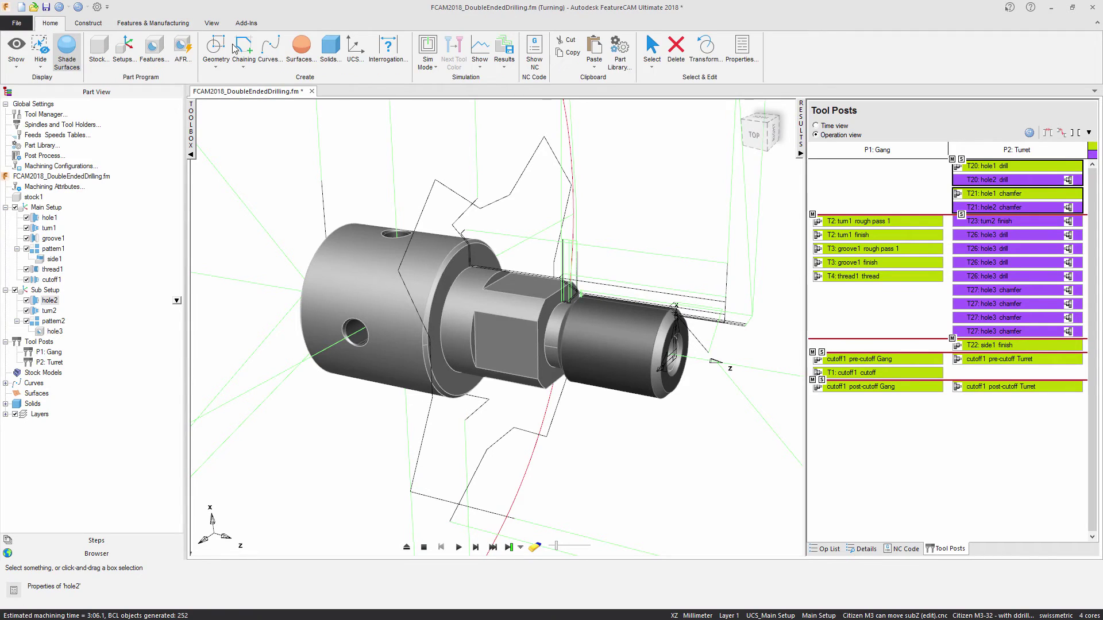
click(428, 63)
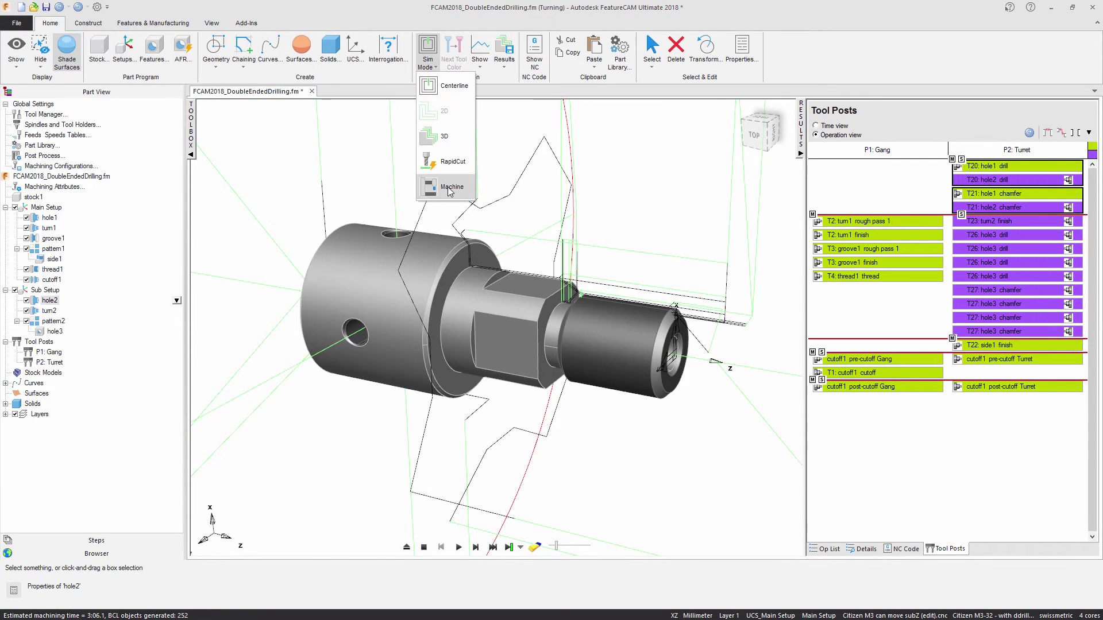
click(449, 191)
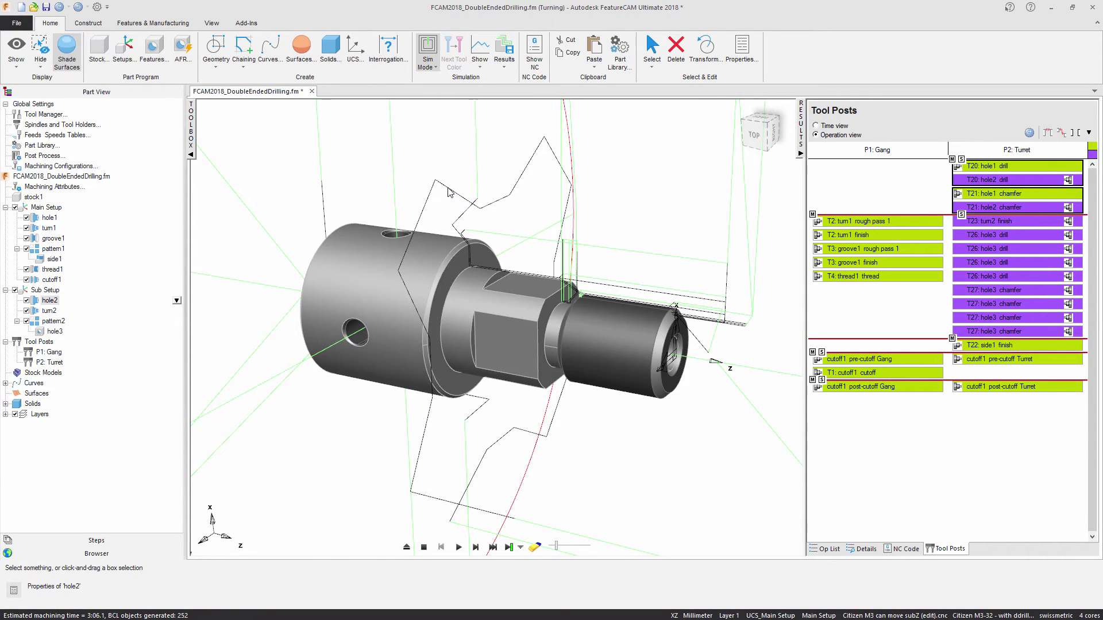
click(474, 548)
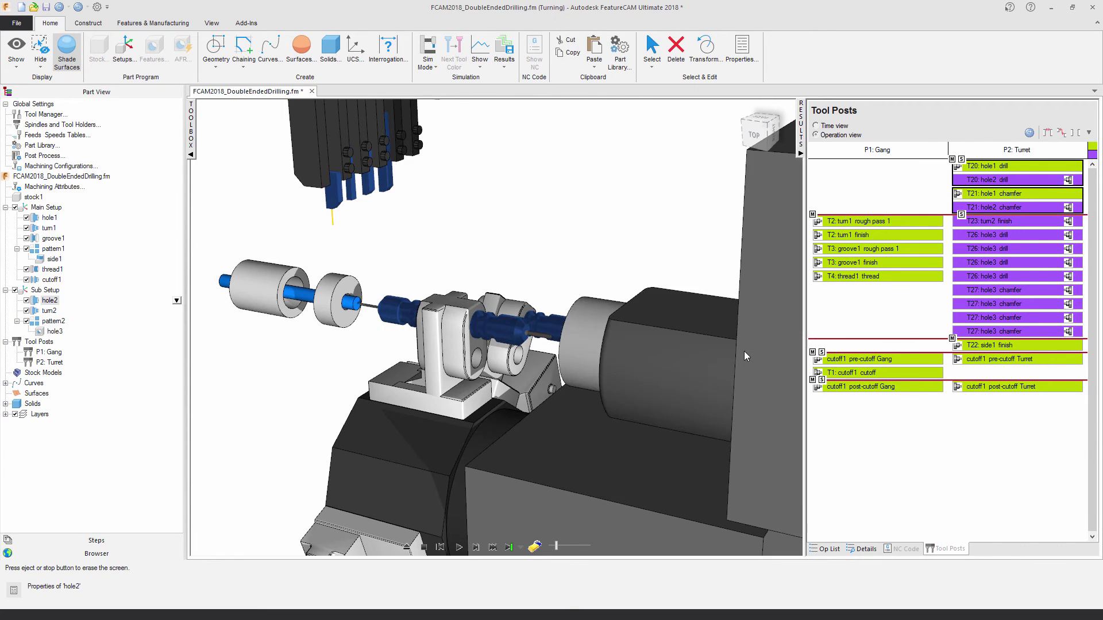
- Orbit to a side-on view and resume the simulation through the double-ended drilling
mouse_move(745, 351)
middle_down()
mouse_move(629, 357)
mouse_move(641, 353)
middle_up()
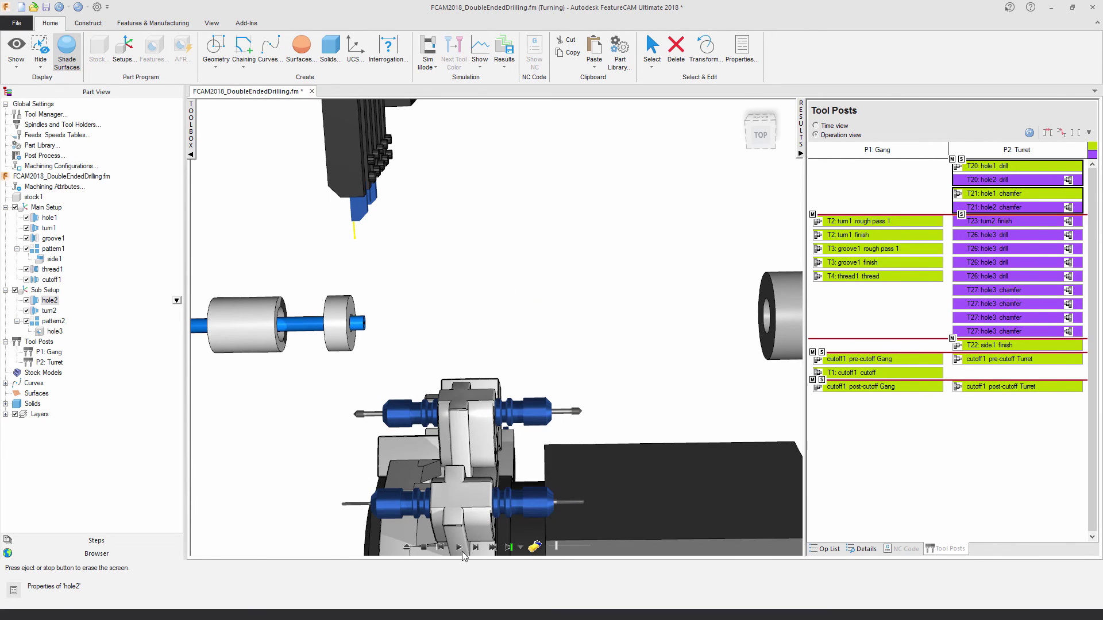
click(460, 549)
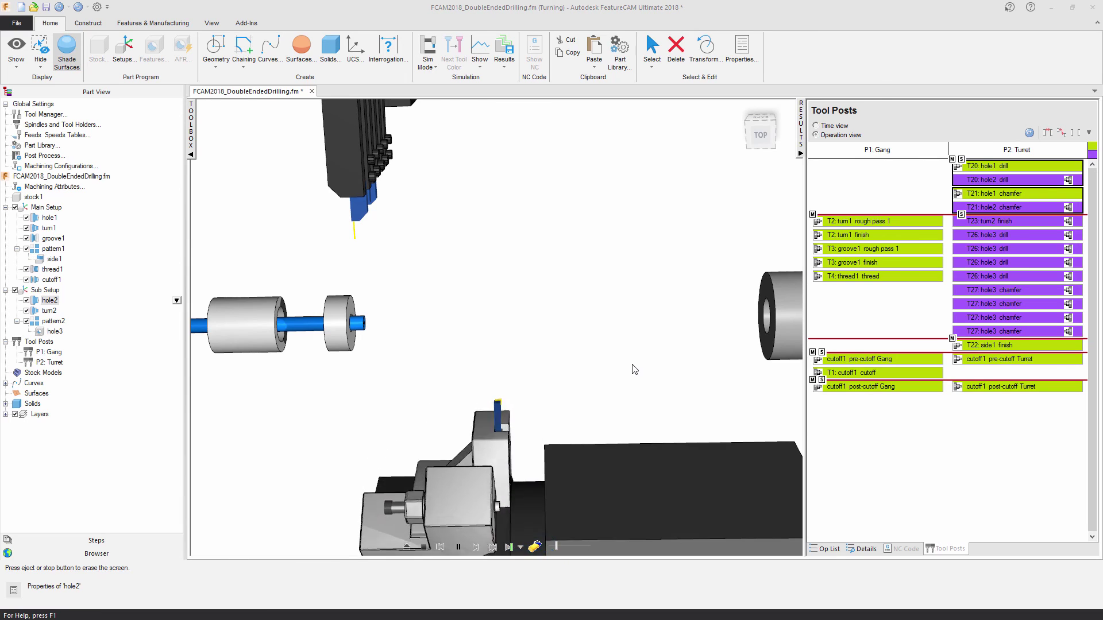